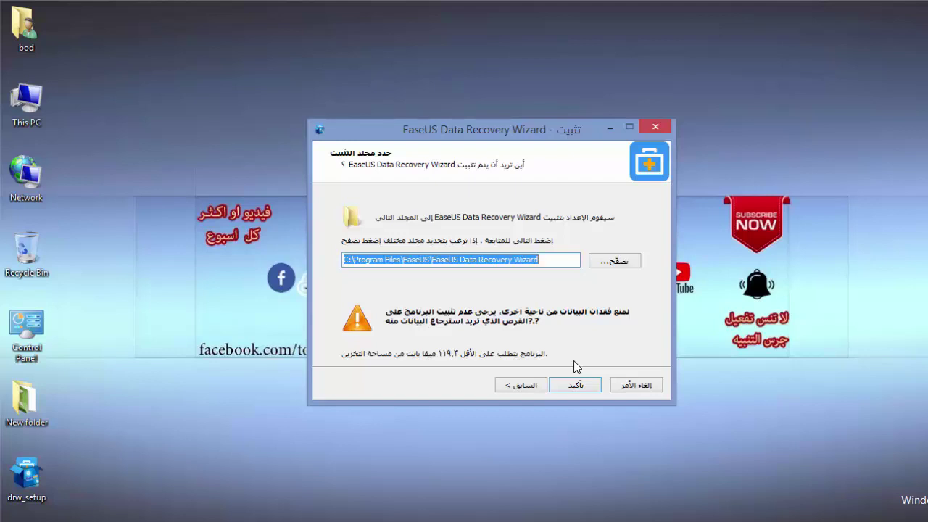
Install EaseUS Data Recovery Wizard in the default folder with a desktop icon, launch it, and close the browser page that opens.
{"action": "left_click", "coordinate": [584, 386]}
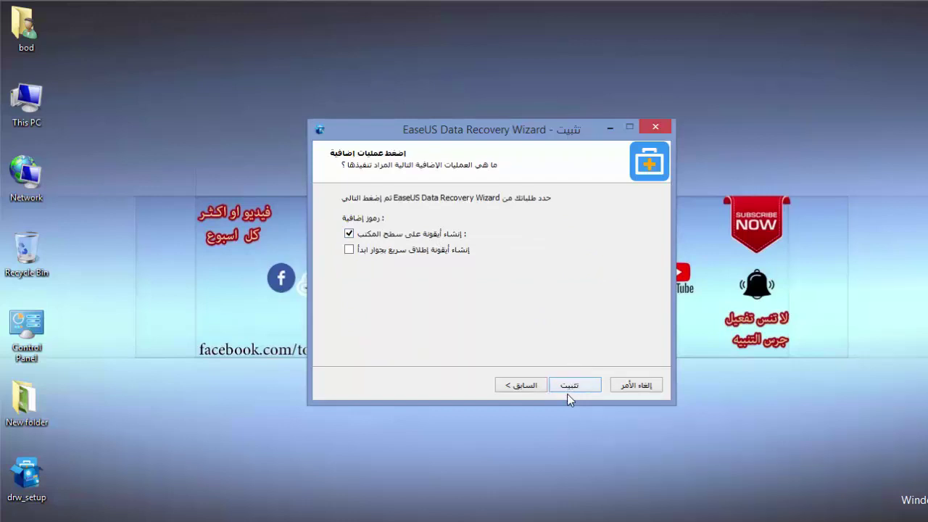
{"action": "left_click", "coordinate": [584, 387]}
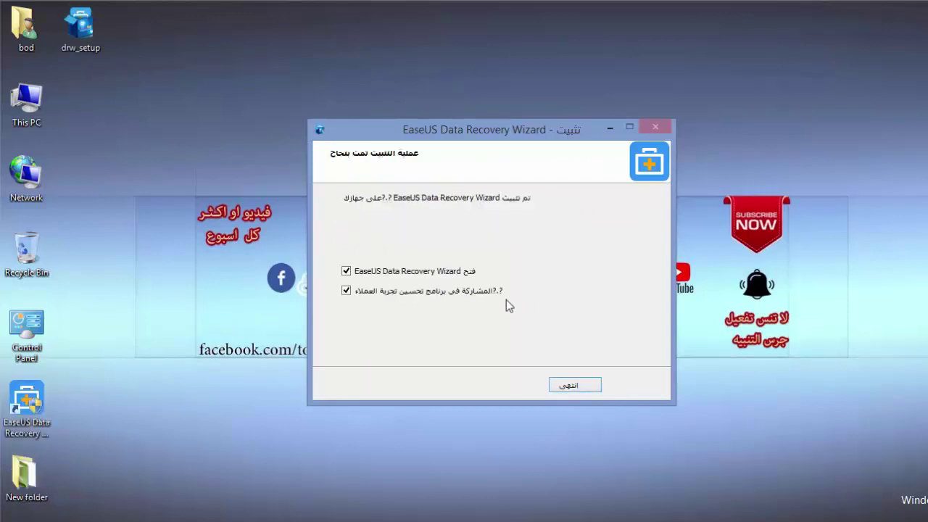
{"action": "left_click", "coordinate": [573, 386]}
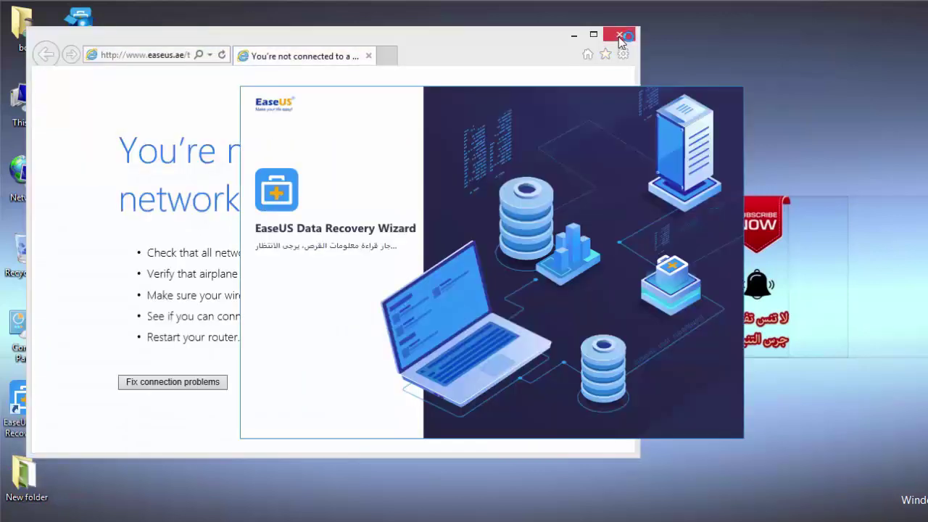
{"action": "left_click", "coordinate": [619, 34]}
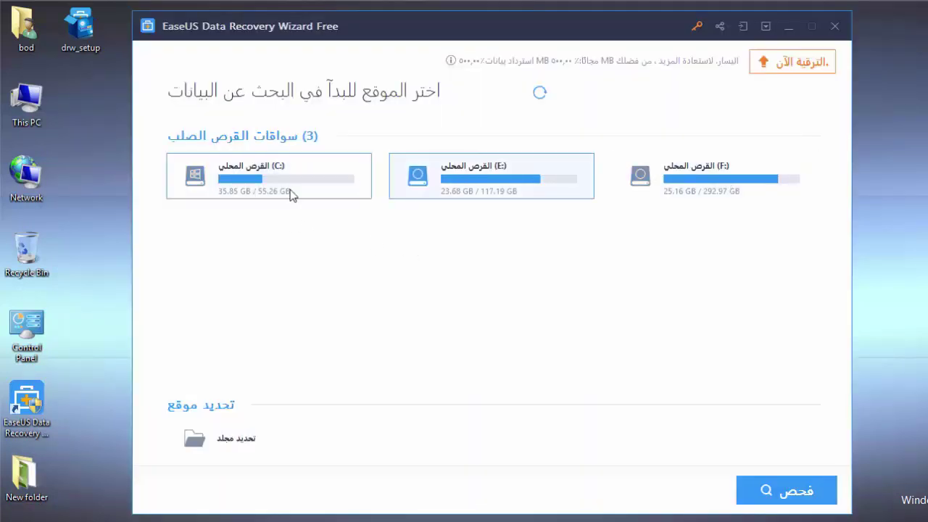
Delete both the image and the video from the WINSETUP (D:) drive, and put the file window away.
{"action": "double_click", "coordinate": [27, 101]}
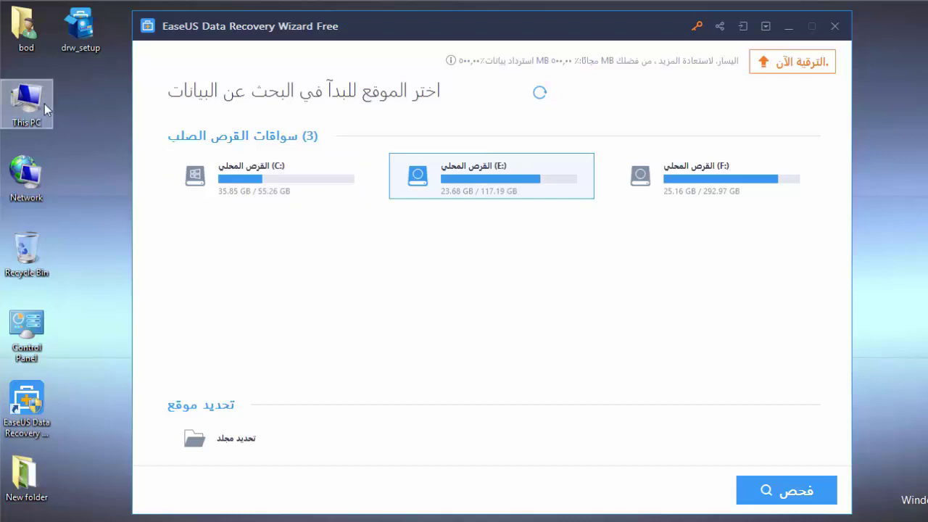
{"action": "double_click", "coordinate": [438, 108]}
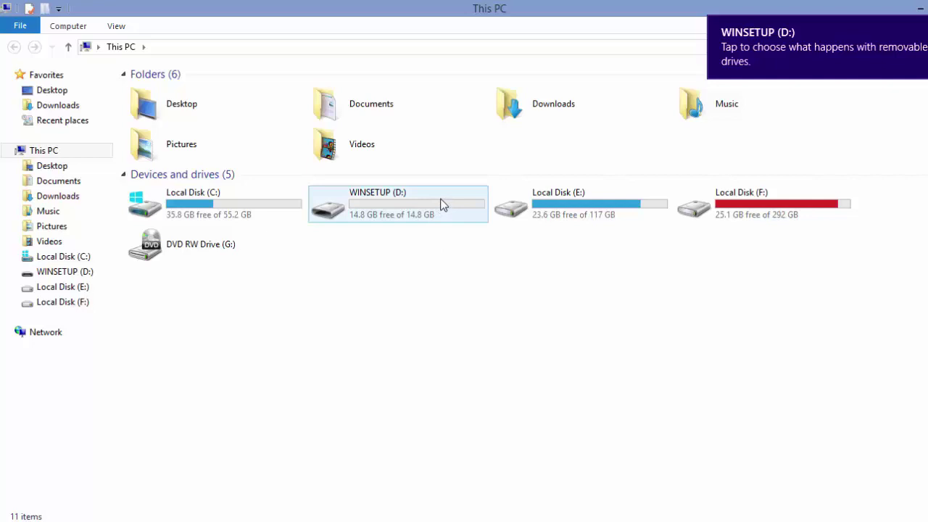
{"action": "double_click", "coordinate": [442, 205]}
{"action": "left_click_drag", "start_coordinate": [285, 144], "coordinate": [205, 94]}
{"action": "right_click", "coordinate": [208, 102]}
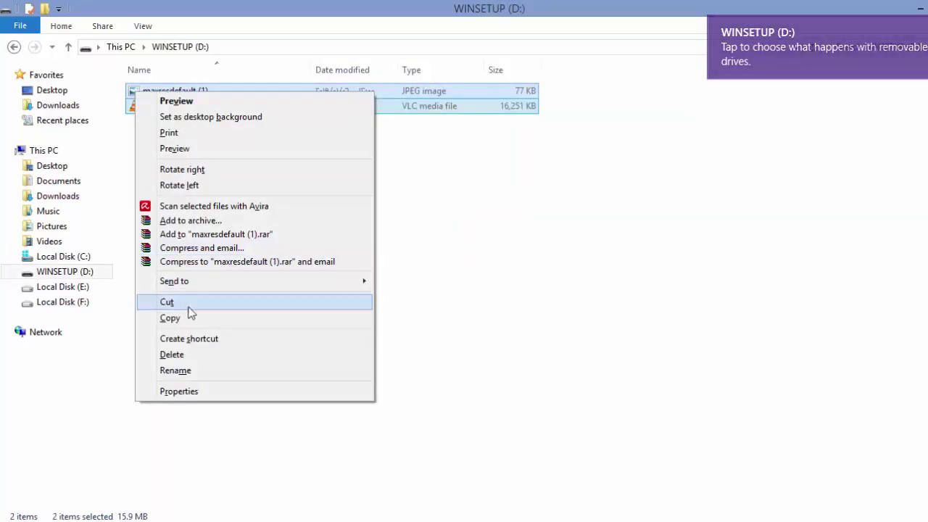
{"action": "left_click", "coordinate": [203, 357]}
{"action": "left_click", "coordinate": [548, 284]}
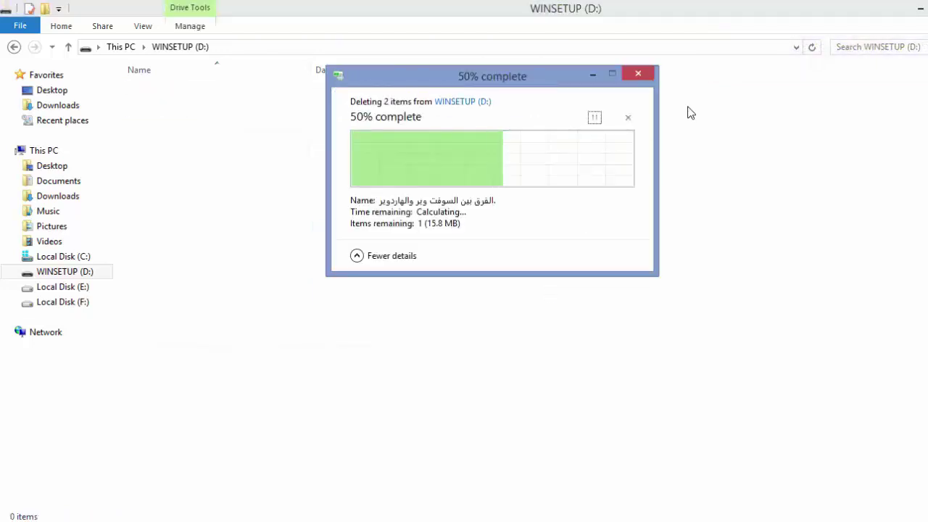
{"action": "left_click", "coordinate": [917, 7]}
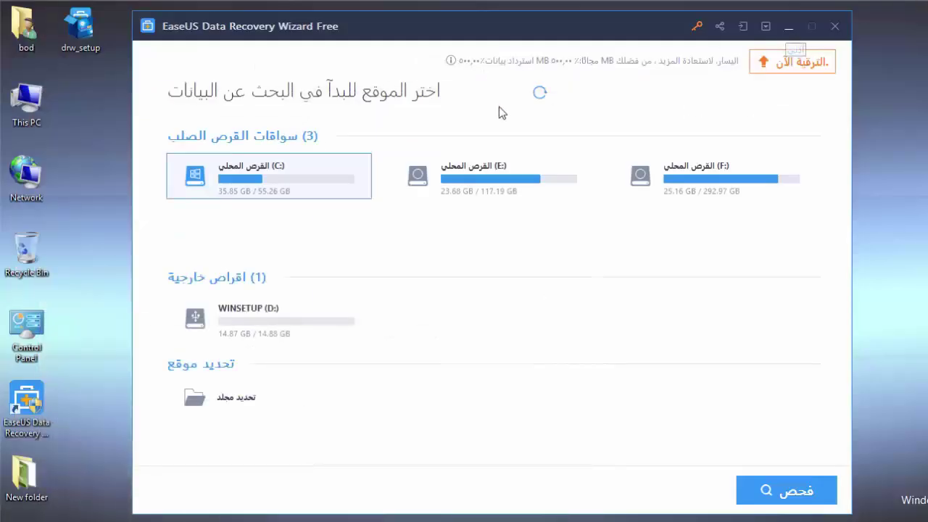
Check the Recycle Bin and the WINSETUP (D:) drive for the deleted files, and return to the recovery wizard.
{"action": "double_click", "coordinate": [31, 250]}
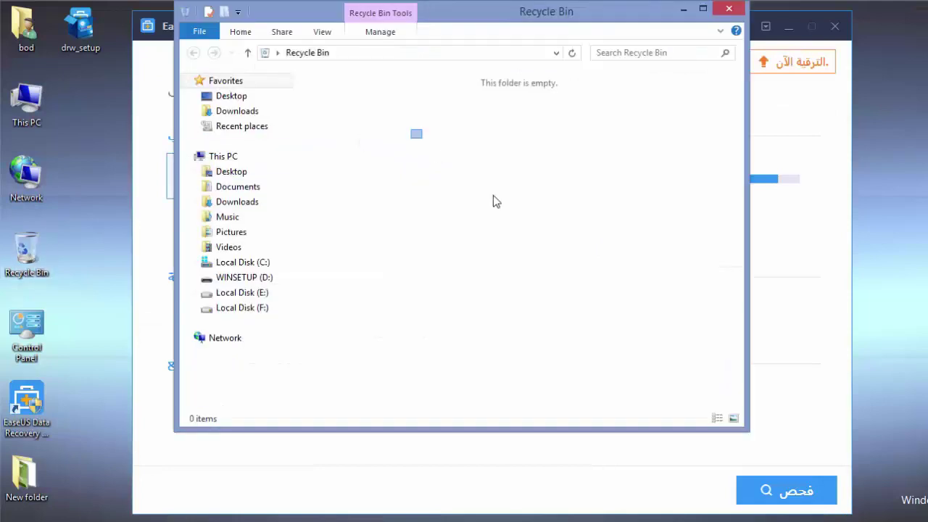
{"action": "left_click", "coordinate": [729, 10]}
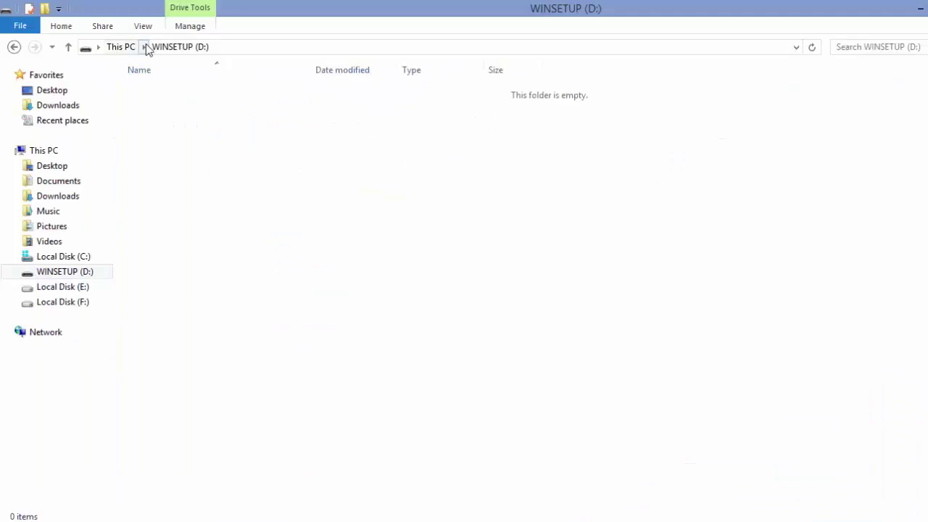
{"action": "left_click", "coordinate": [121, 47]}
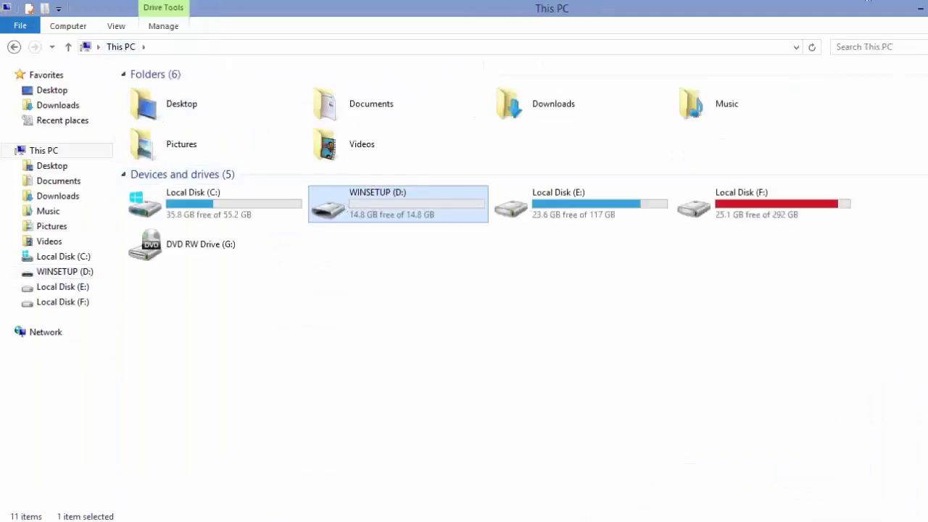
{"action": "left_click", "coordinate": [867, 3]}
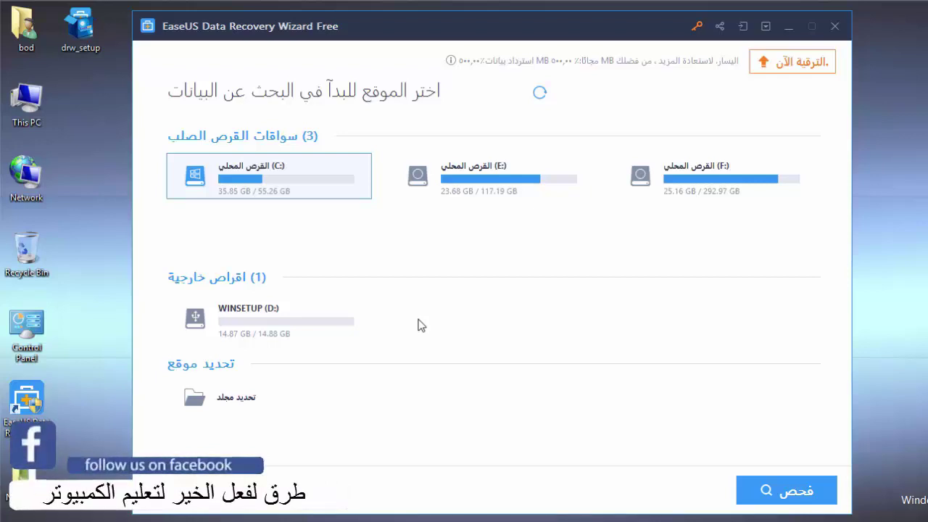
Scan the external WINSETUP (D:) drive for lost data and filter the results to videos (الفيديو).
{"action": "left_click", "coordinate": [286, 321]}
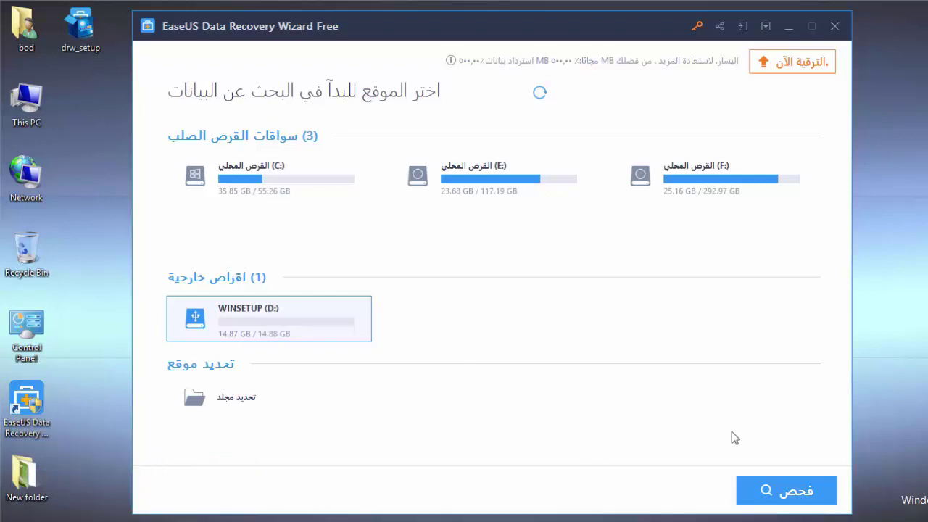
{"action": "left_click", "coordinate": [781, 490]}
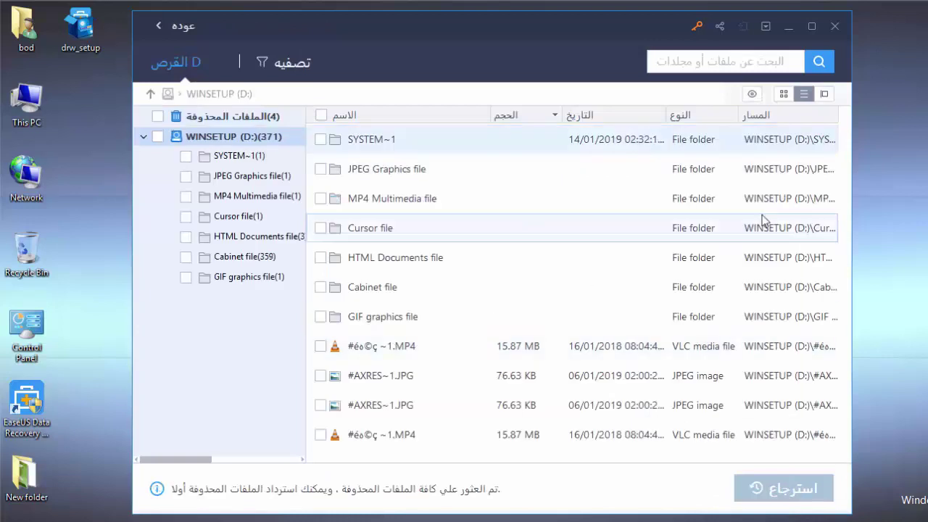
{"action": "left_click", "coordinate": [290, 64]}
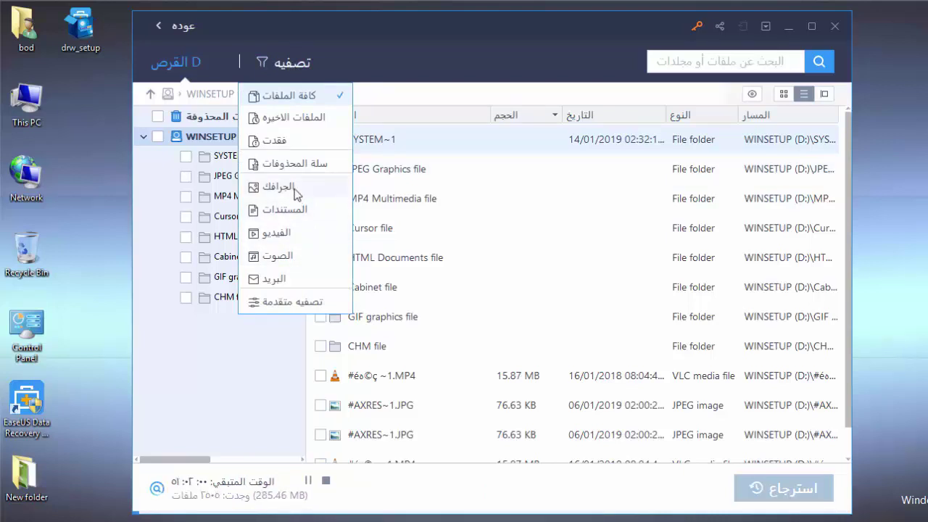
{"action": "left_click", "coordinate": [295, 234]}
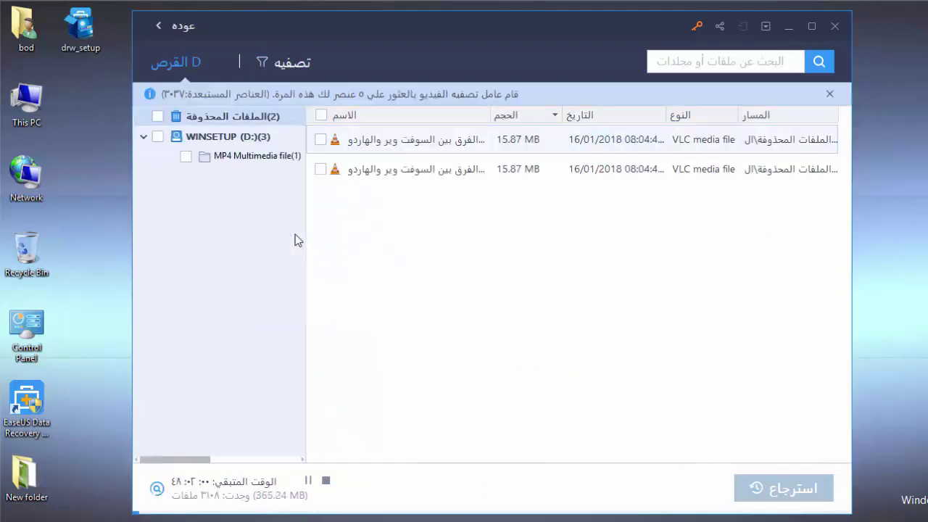
Preview the first deleted MP4 video, skip through it to near its end, and close the preview.
{"action": "double_click", "coordinate": [478, 139]}
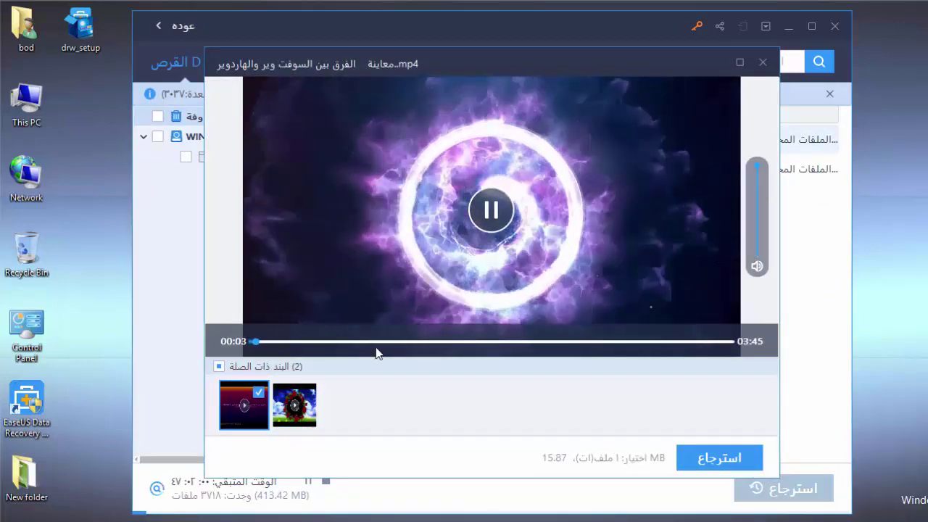
{"action": "left_click", "coordinate": [375, 342]}
{"action": "left_click", "coordinate": [552, 342]}
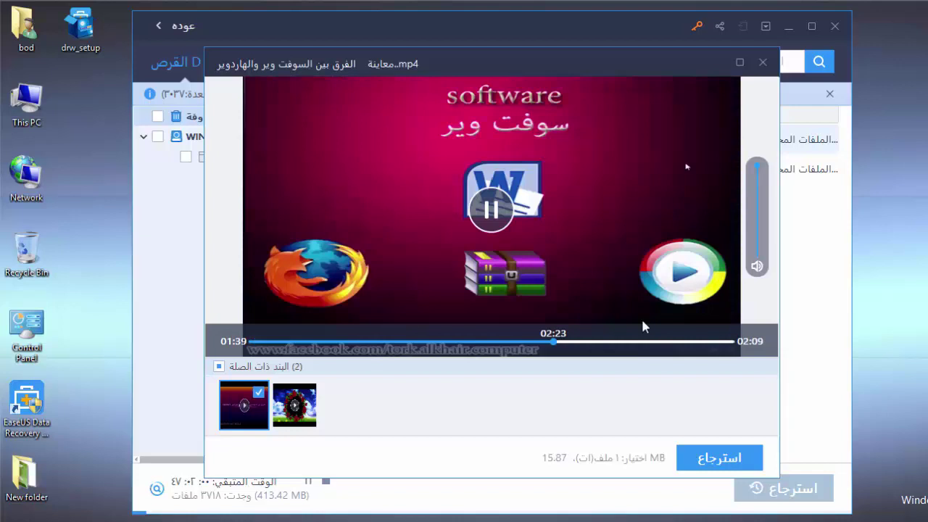
{"action": "left_click", "coordinate": [689, 342]}
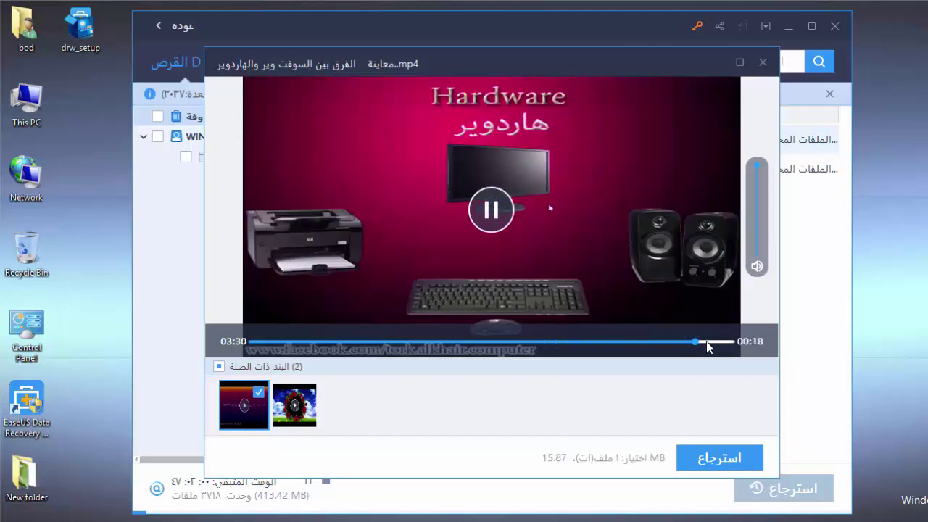
{"action": "left_click", "coordinate": [727, 342]}
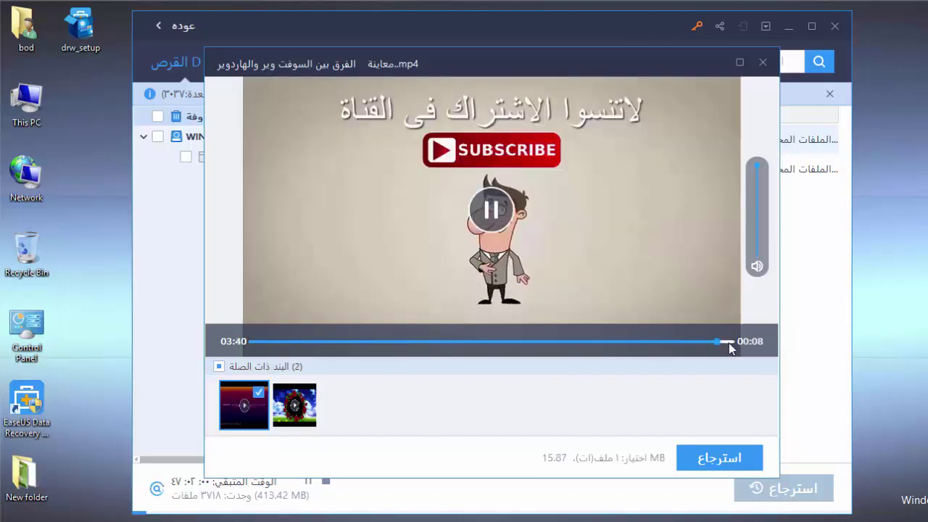
{"action": "left_click", "coordinate": [763, 64]}
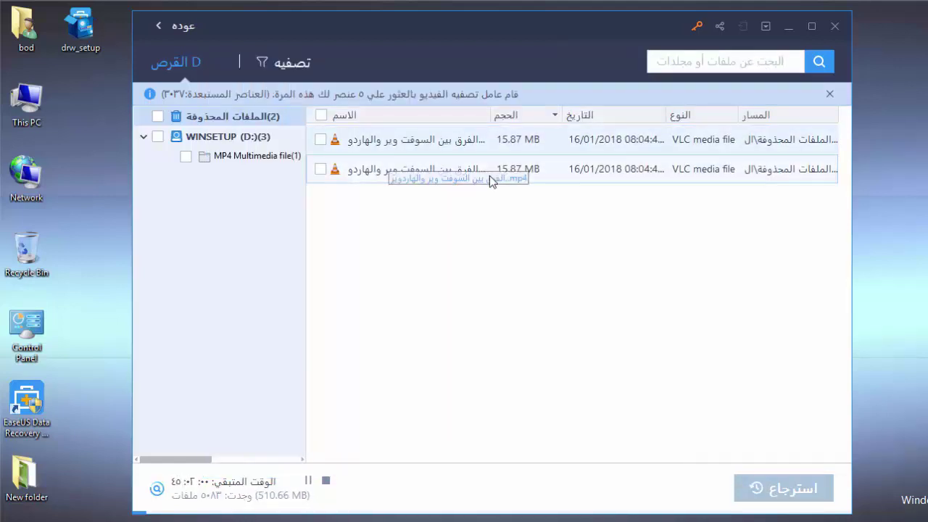
Reset the results filter to all files (كافة الملفات) and preview the deleted image maxresdefault (1).jpg.
{"action": "left_click", "coordinate": [227, 136]}
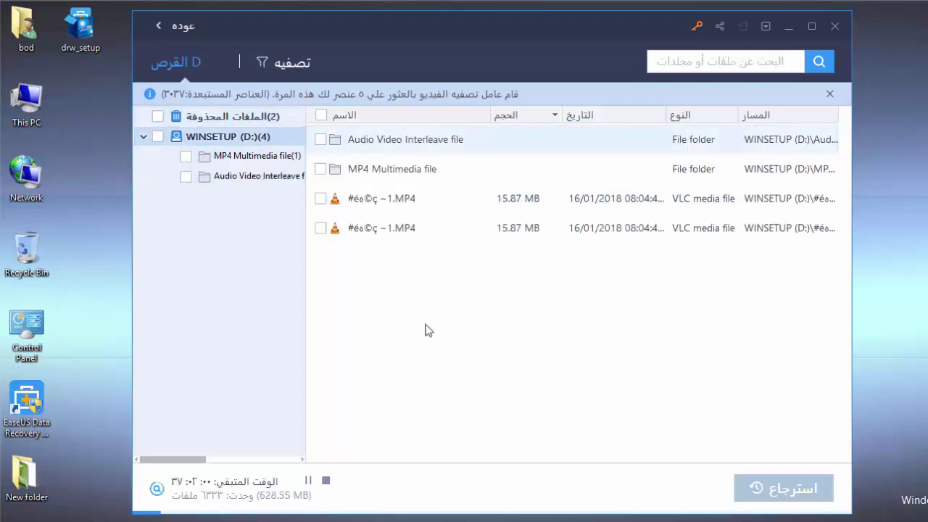
{"action": "left_click", "coordinate": [277, 67]}
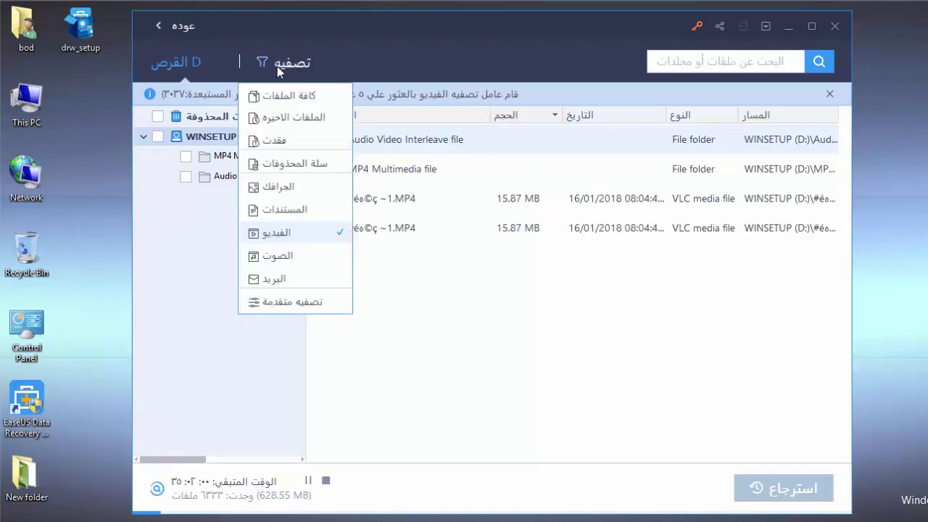
{"action": "left_click", "coordinate": [304, 97]}
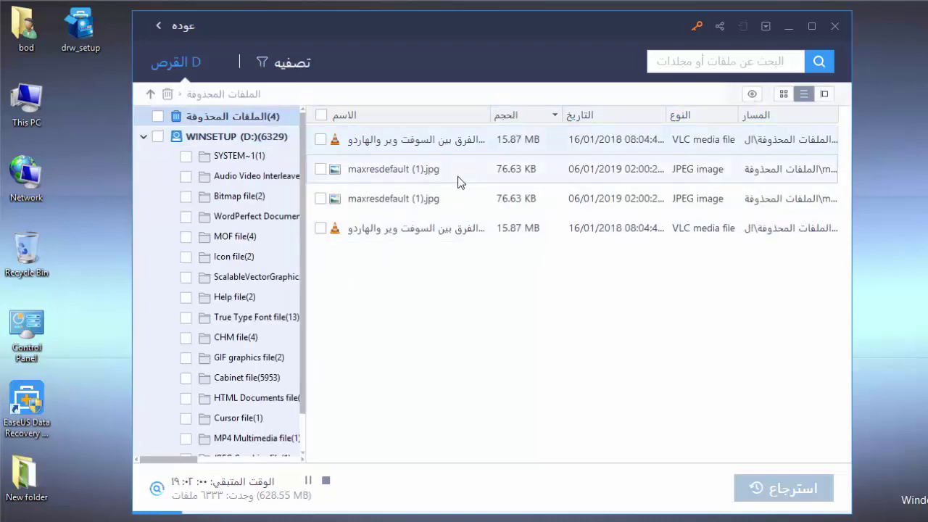
{"action": "double_click", "coordinate": [437, 171]}
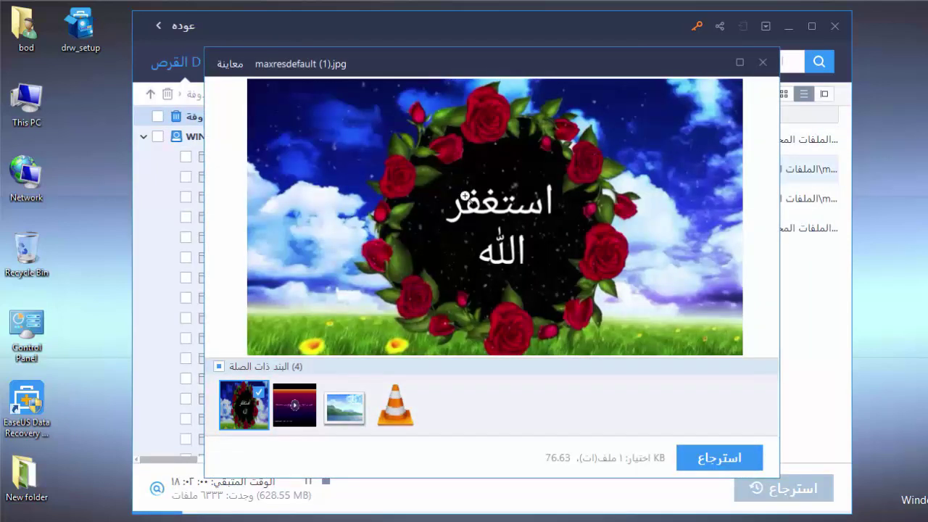
{"action": "left_click", "coordinate": [763, 62]}
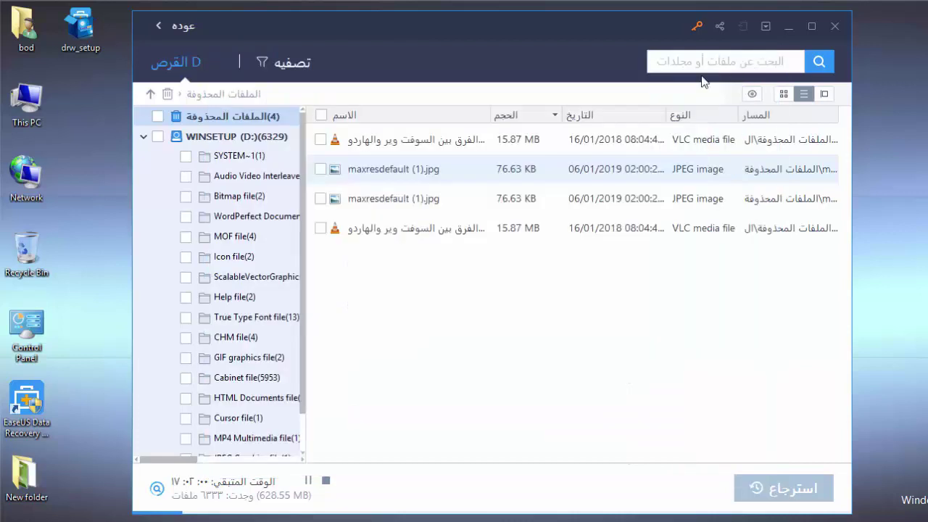
Stop the running scan of the WINSETUP (D:) drive and confirm stopping it.
{"action": "left_click_drag", "start_coordinate": [397, 141], "coordinate": [326, 496]}
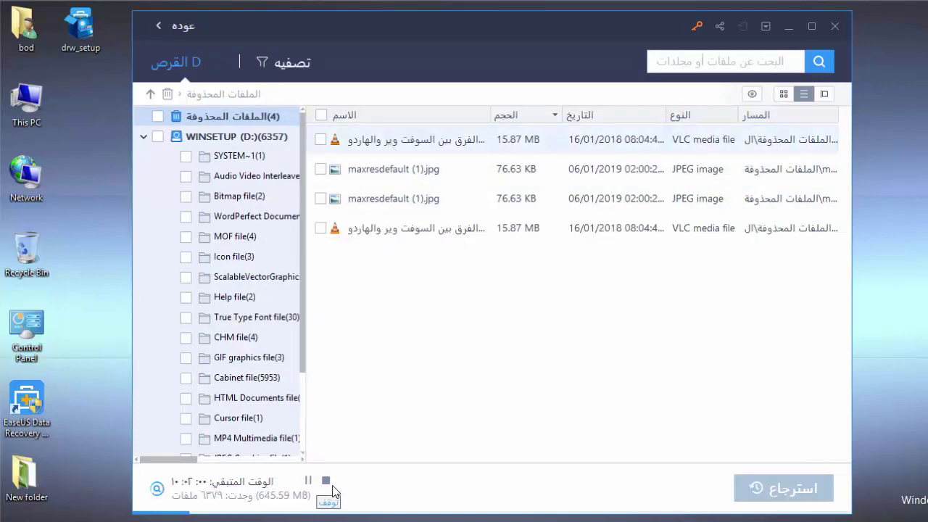
{"action": "left_click", "coordinate": [326, 482]}
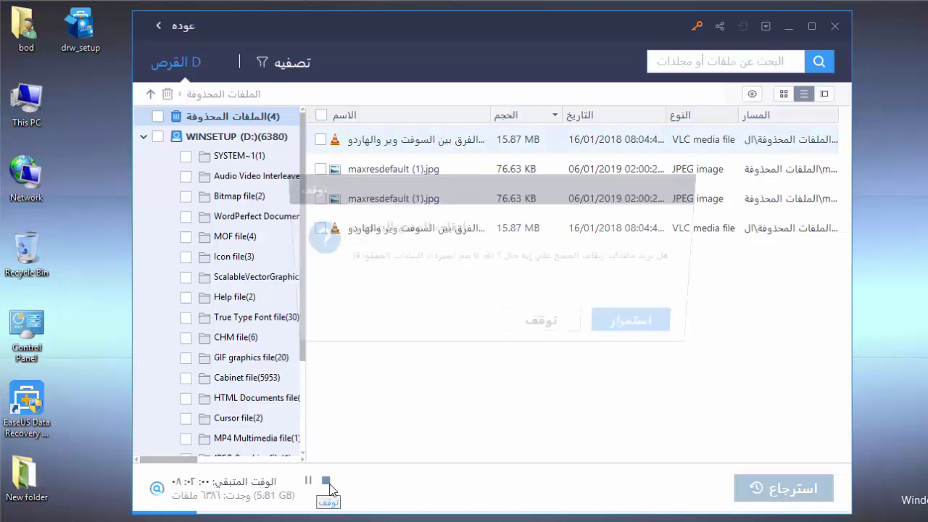
{"action": "left_click", "coordinate": [570, 333]}
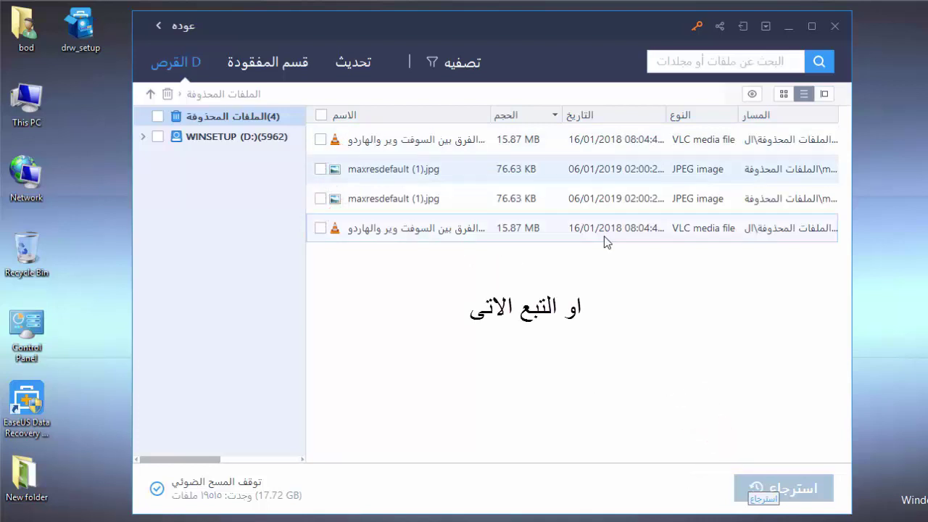
Open the preview of the last video in the deleted files and advance to the image maxresdefault (1).jpg.
{"action": "double_click", "coordinate": [568, 229]}
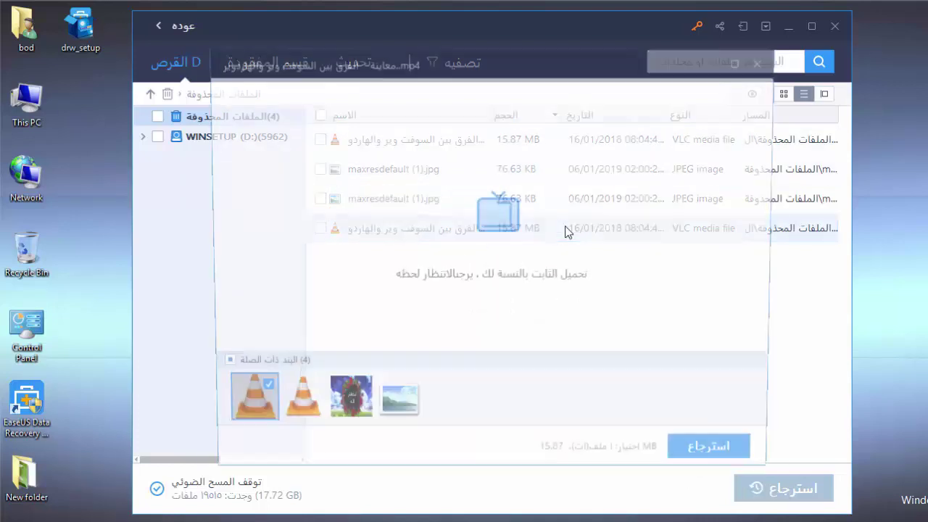
{"action": "key", "text": "Right"}
{"action": "key", "text": "Right"}
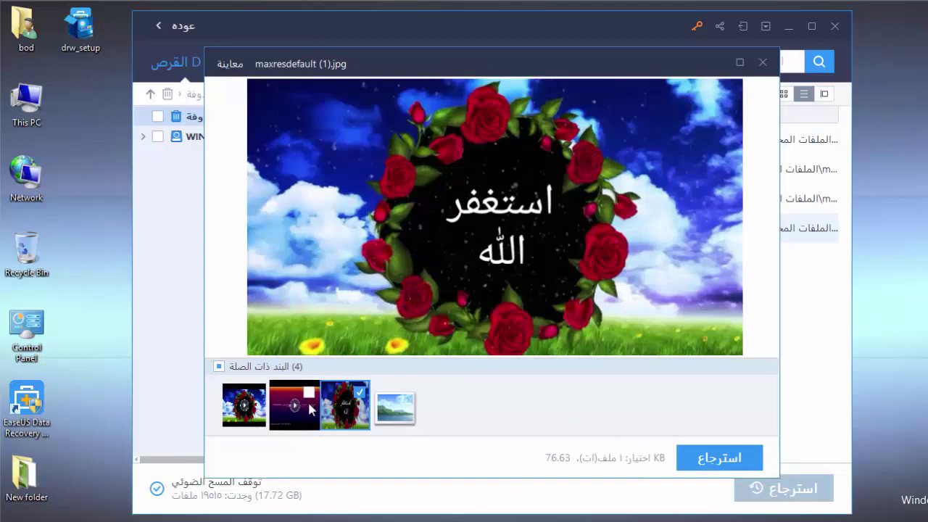
Recover the previewed image maxresdefault (1).jpg and save it to the Desktop.
{"action": "left_click", "coordinate": [722, 456]}
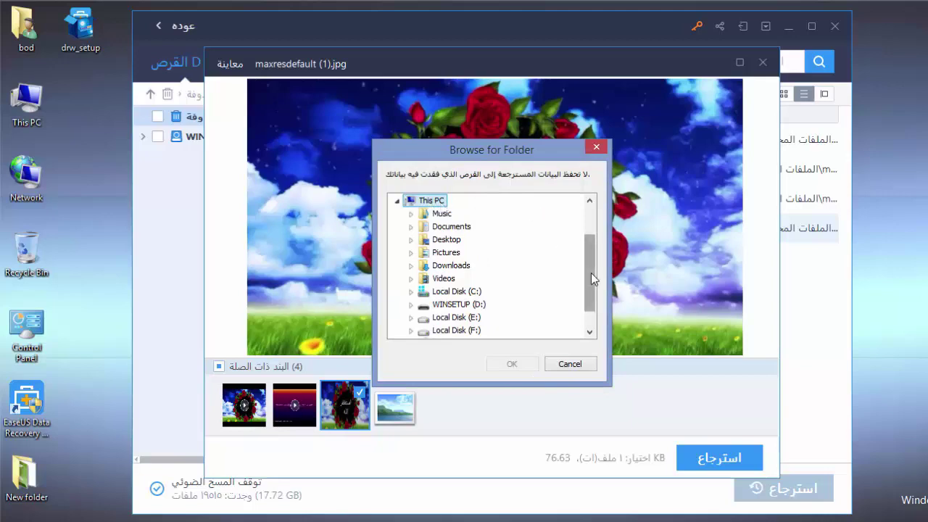
{"action": "left_click_drag", "start_coordinate": [590, 272], "coordinate": [595, 188]}
{"action": "left_click", "coordinate": [420, 203]}
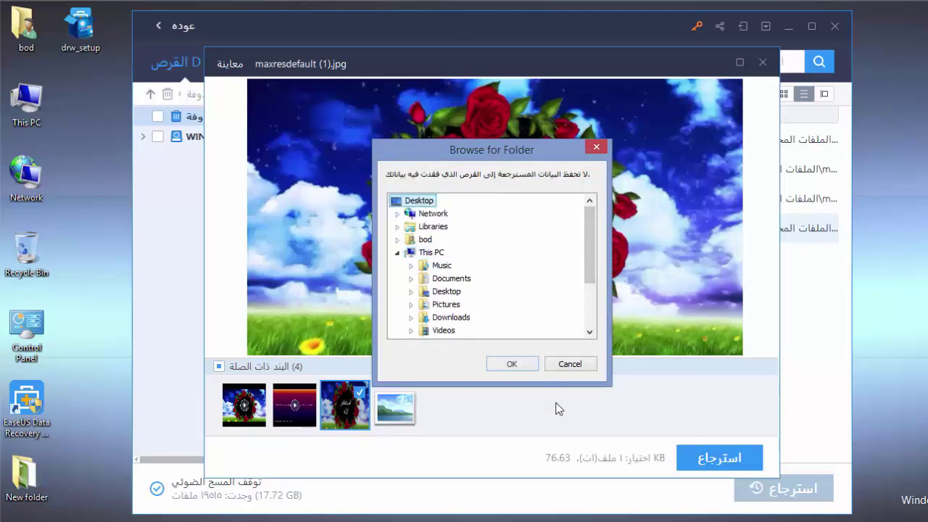
{"action": "left_click", "coordinate": [517, 366]}
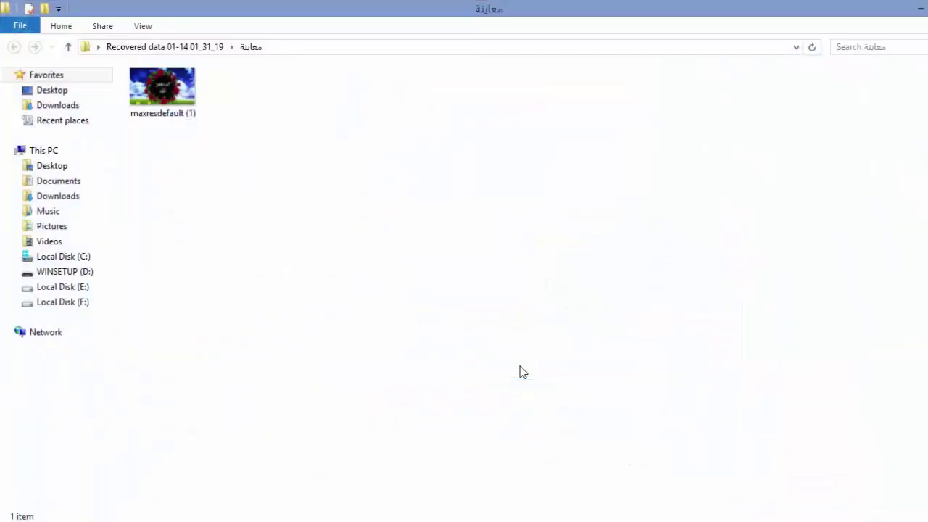
View the recovered image maxresdefault (1) at full size, close it, and look at the WINSETUP (D:) drive's contents.
{"action": "left_click", "coordinate": [184, 80]}
{"action": "double_click", "coordinate": [184, 80]}
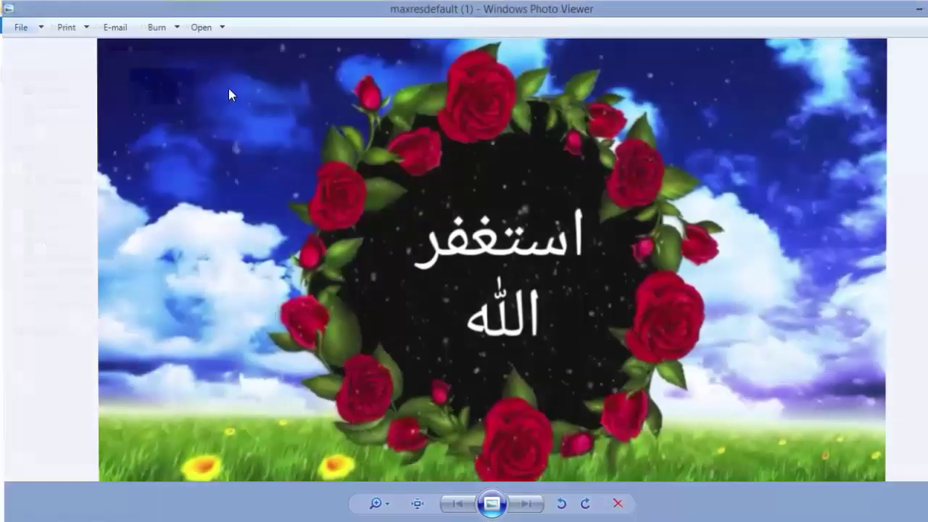
{"action": "key", "text": "alt+F4"}
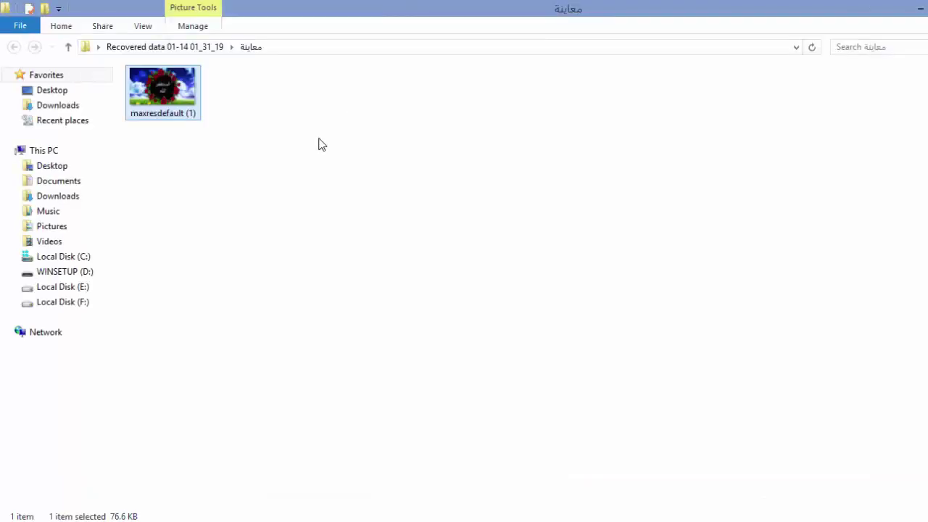
{"action": "left_click", "coordinate": [65, 273]}
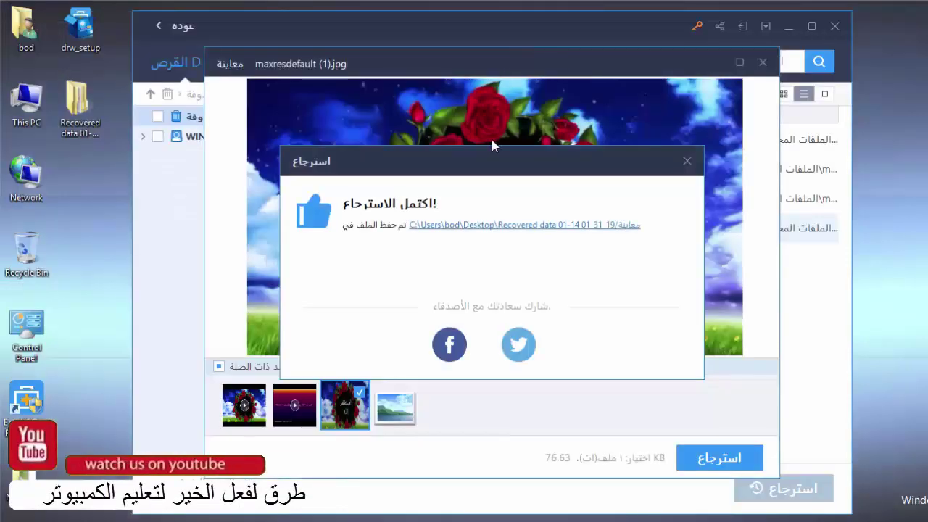
Close the recovery completion message and the image preview, and exit the recovery wizard without saving the scan session (عدم الحفظ).
{"action": "left_click", "coordinate": [686, 161]}
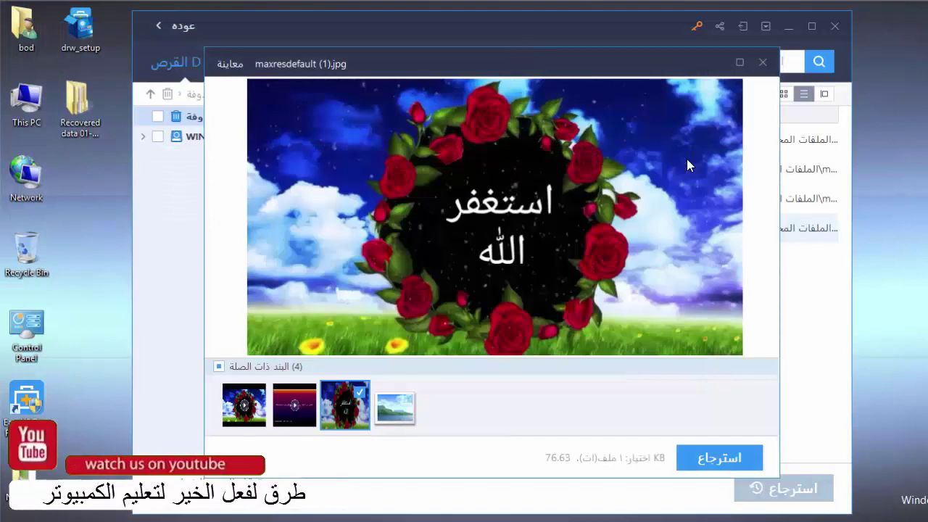
{"action": "left_click", "coordinate": [763, 61]}
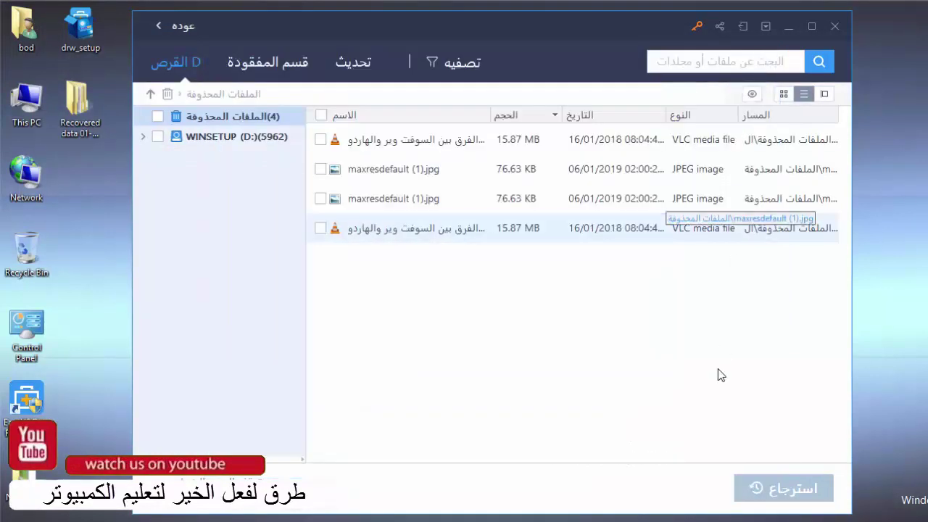
{"action": "left_click", "coordinate": [833, 27]}
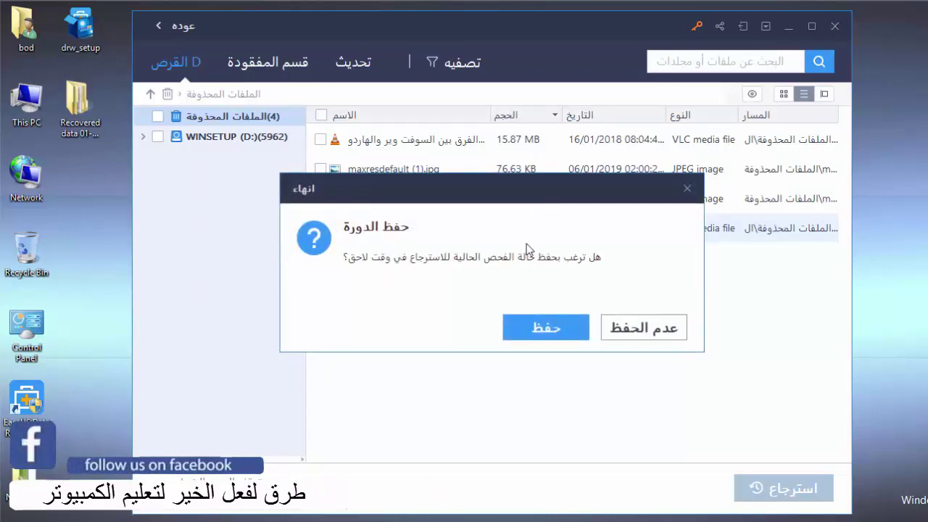
{"action": "left_click", "coordinate": [632, 329]}
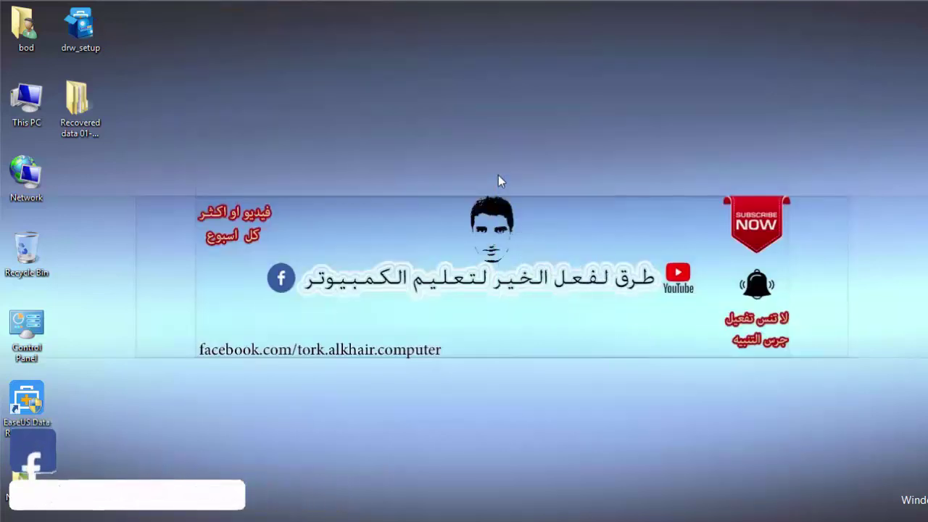